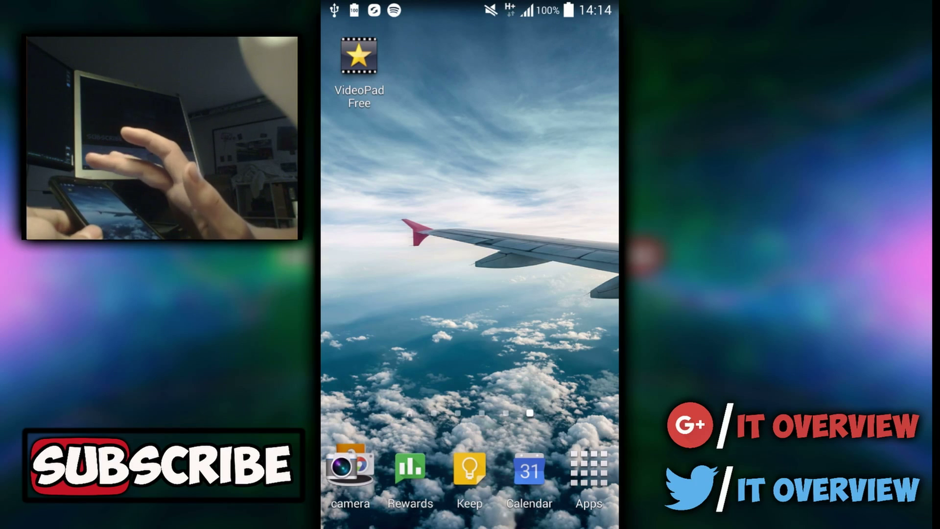
Step: Launch VideoPad Free, glance at the Add media choices, and rescale the timeline
left_click(365, 70)
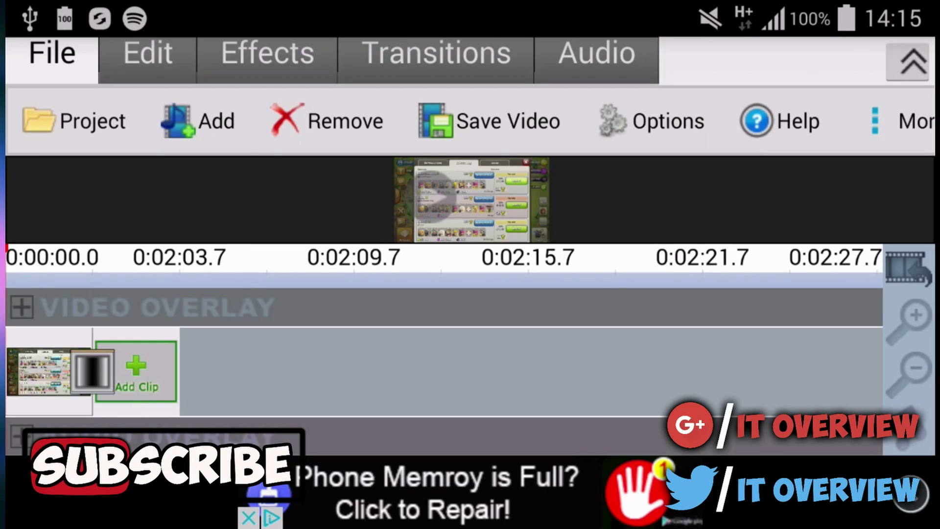
left_click(197, 121)
left_click(197, 217)
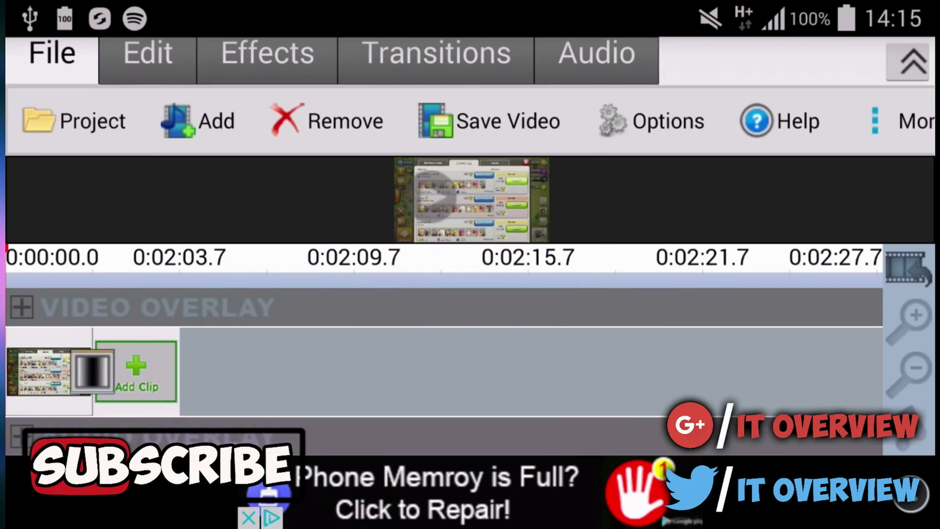
left_click_drag(644, 352, 645, 336)
Step: Preview the available transition styles for the clip, then close them and return to the File functions
left_click_drag(626, 393, 661, 392)
left_click(92, 372)
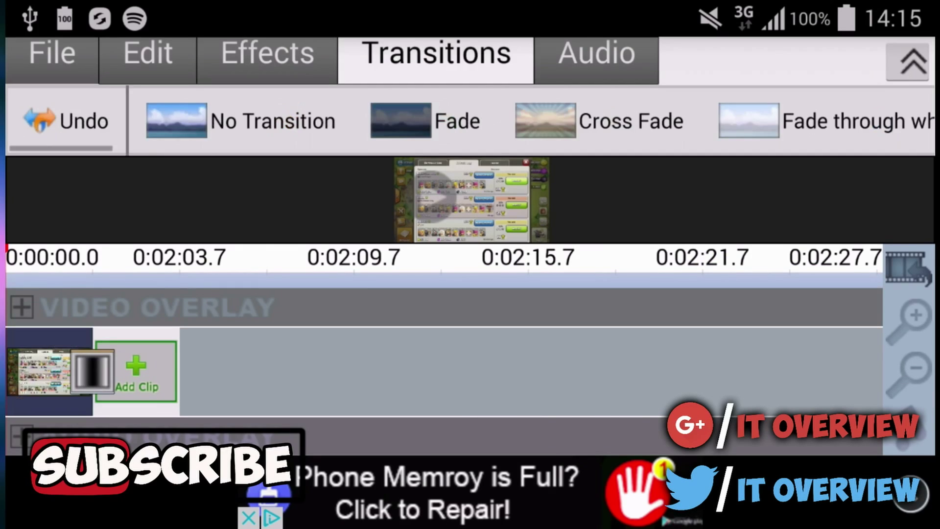
left_click(679, 385)
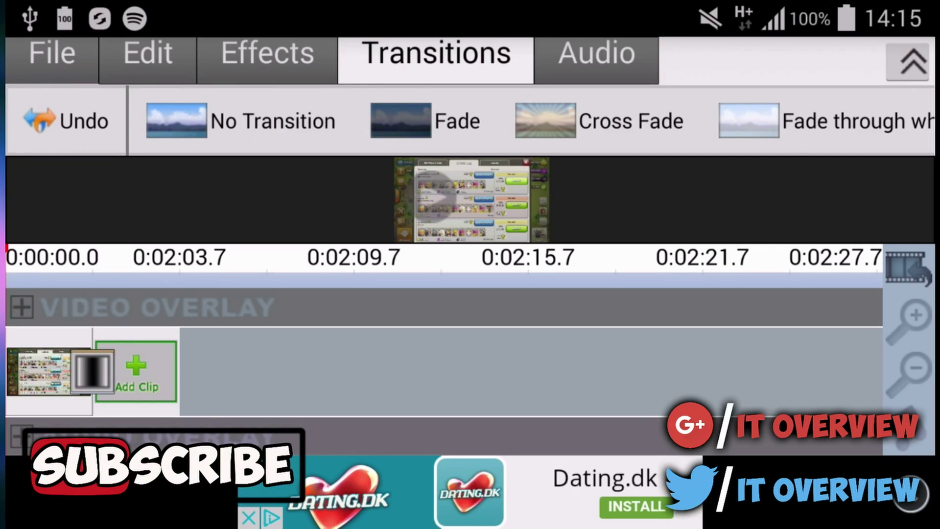
left_click(52, 54)
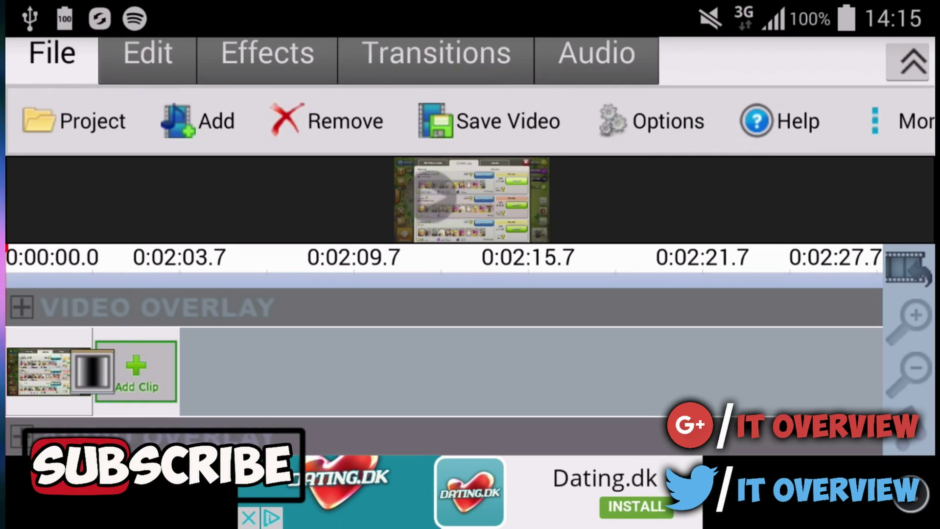
Step: Bring up the Save Video export settings and leave the preset on Custom with .mp4 output
left_click(489, 121)
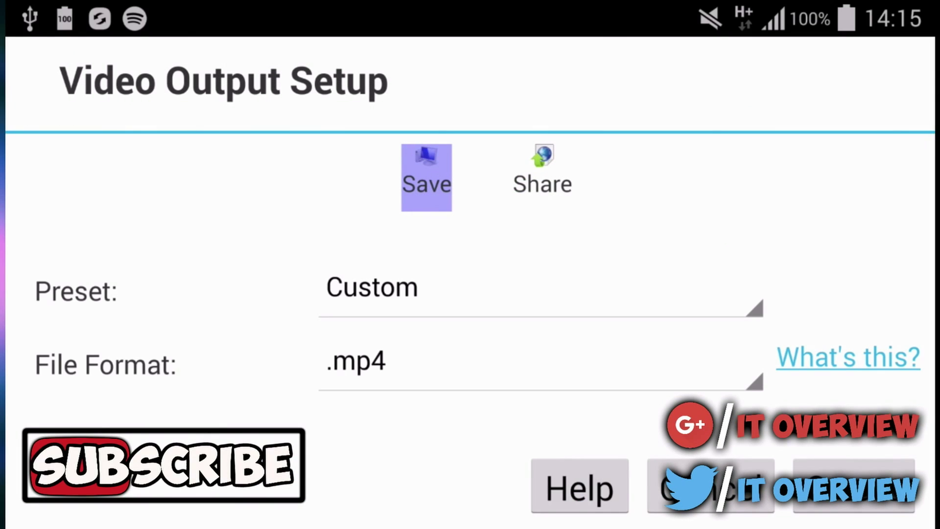
left_click(778, 163)
left_click(703, 299)
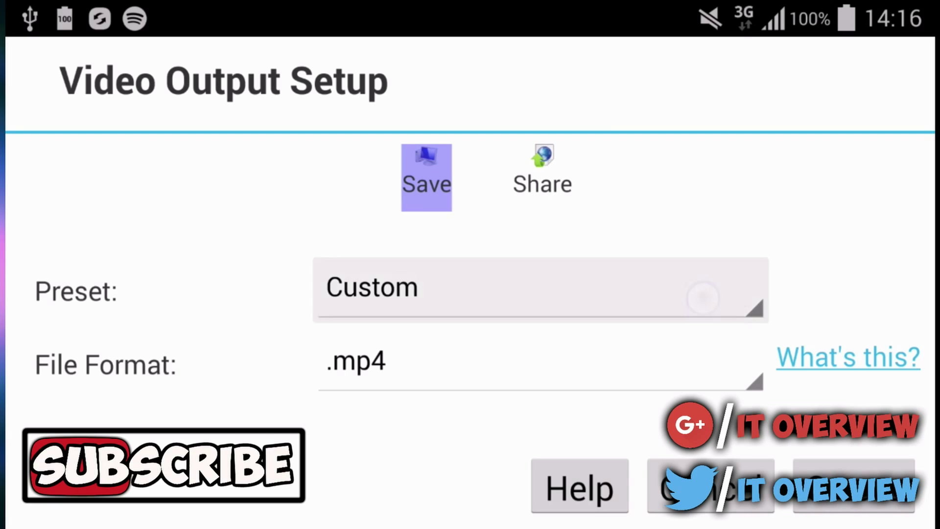
scroll(691, 390, "up", 5)
scroll(712, 353, "down", 5)
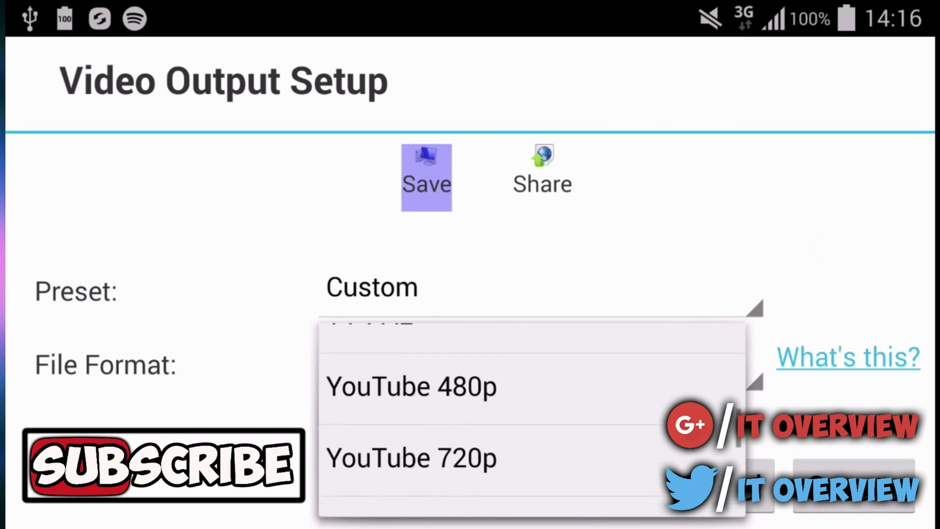
left_click(644, 453)
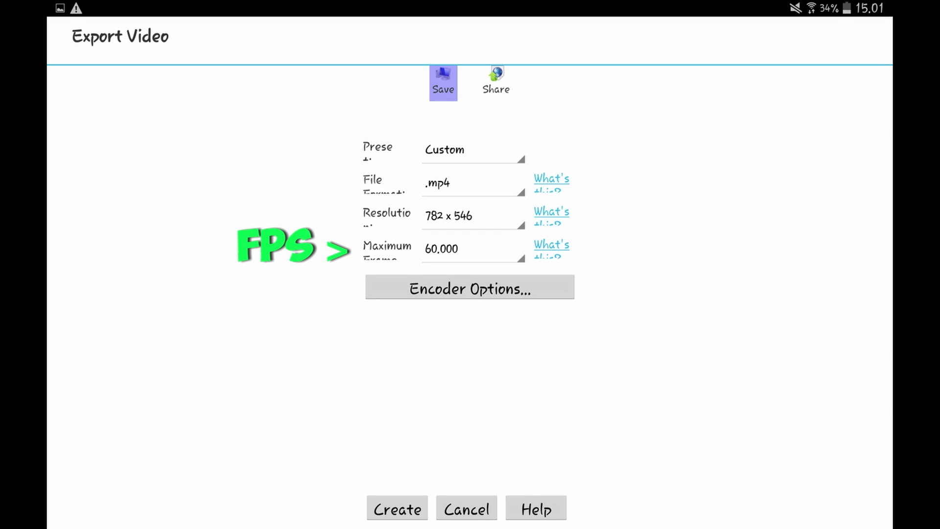
left_click(471, 215)
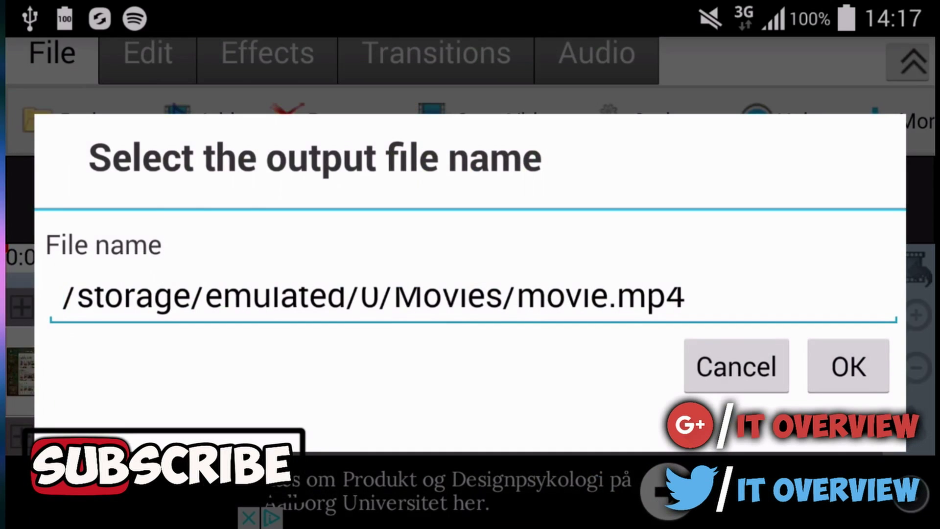
Step: Accept /storage/emulated/0/Movies/movie.mp4 as the output file name
left_click(845, 367)
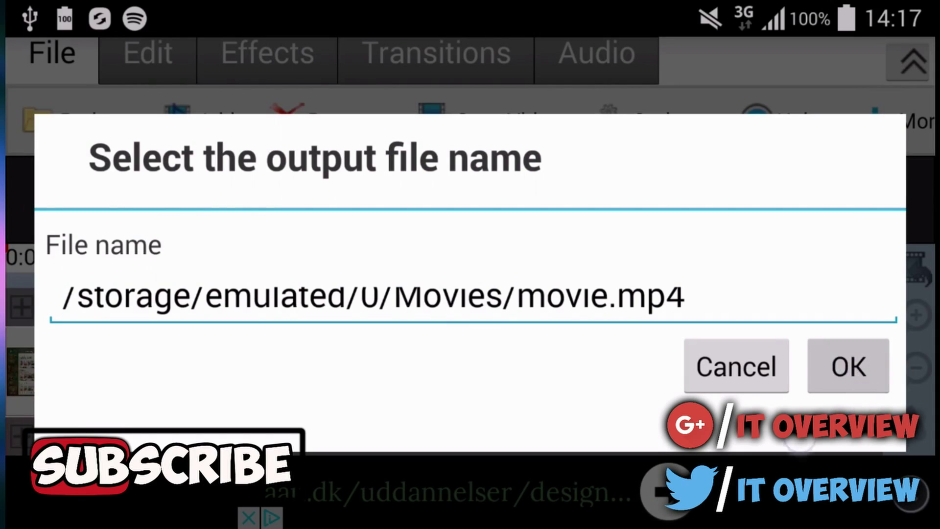